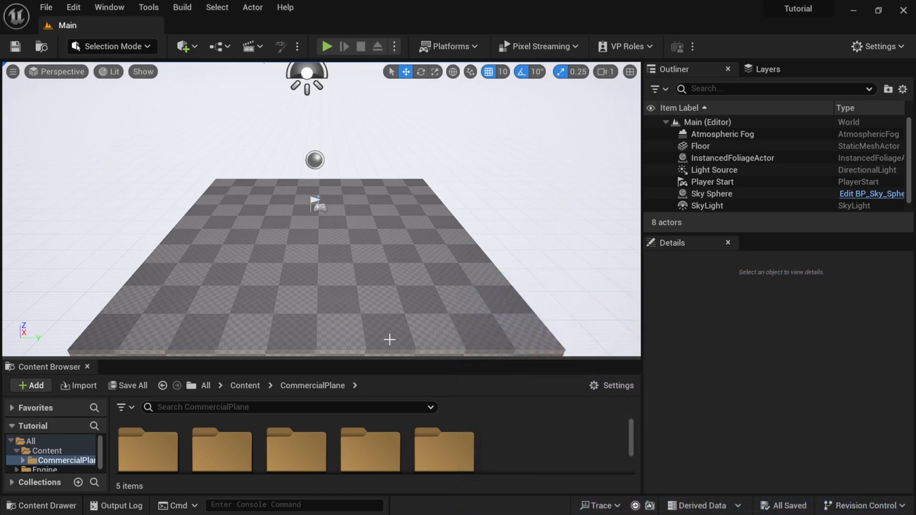
- Select the Materials, Meshes and Textures folders inside CommercialPlane and start the Migrate command on them
left_click_drag(400, 360, 400, 313)
left_click_drag(109, 407, 160, 409)
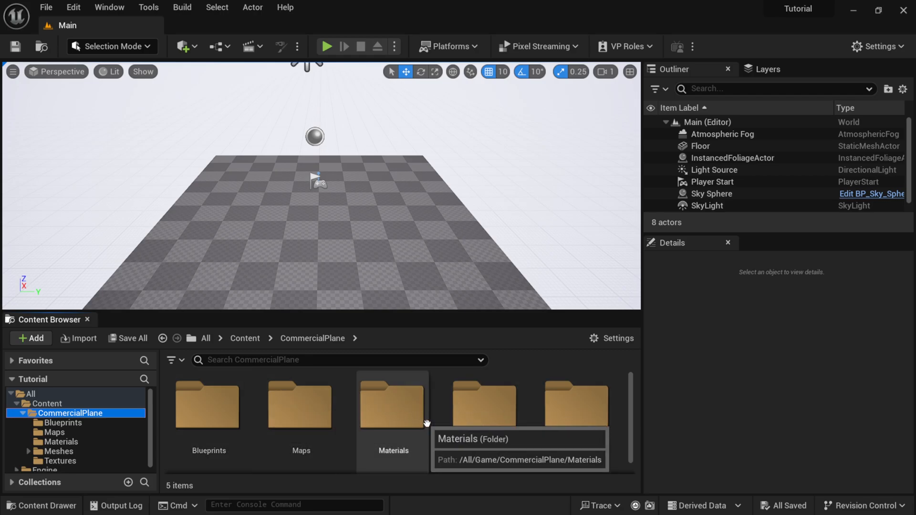
left_click(407, 417)
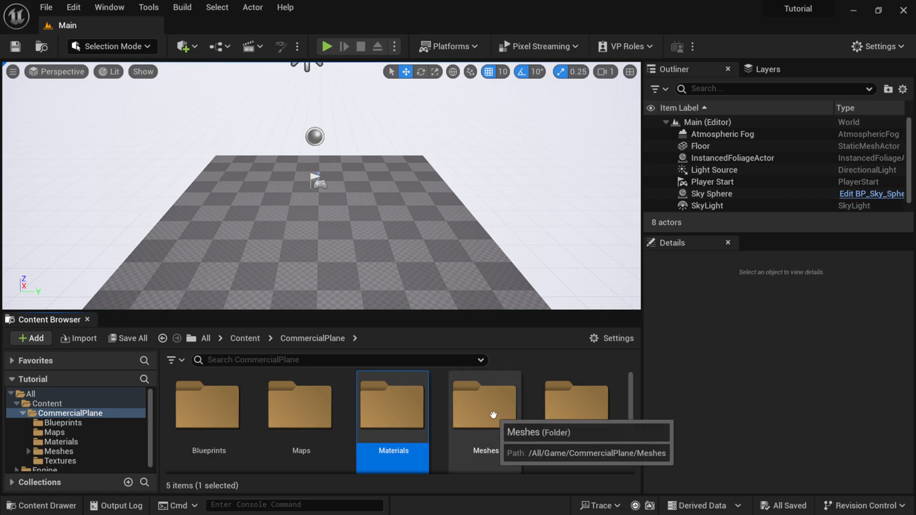
left_click(589, 414, "ctrl")
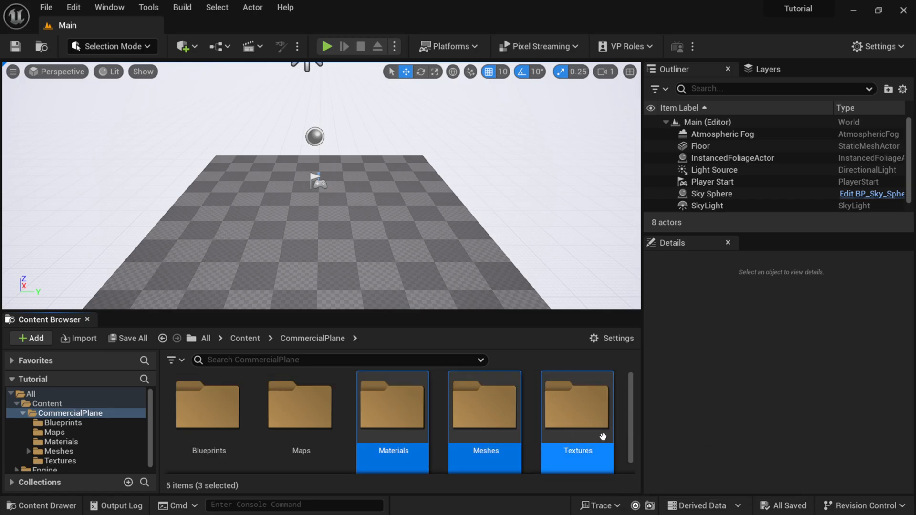
right_click(400, 409)
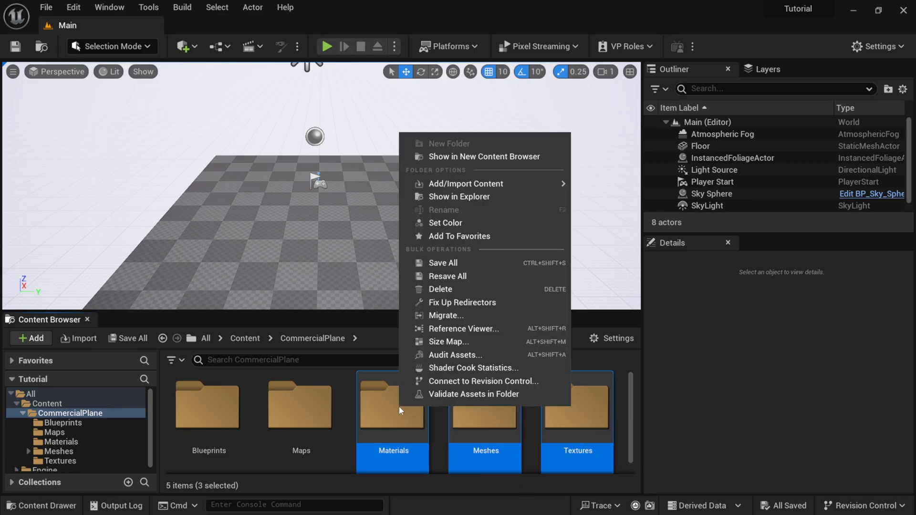
left_click(448, 315)
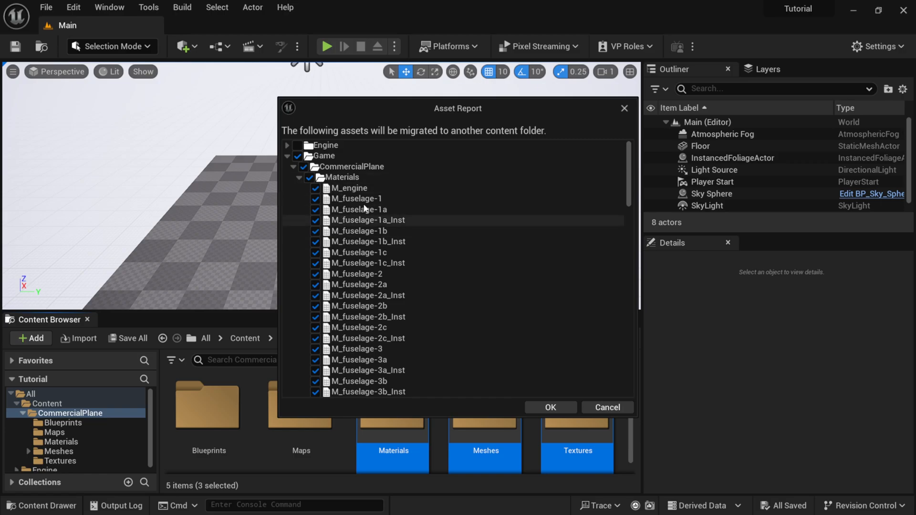
- Accept the asset report and migrate into the MyProject project's Plugins > MyProject > Content folder on the Desktop
left_click_drag(628, 166, 628, 207)
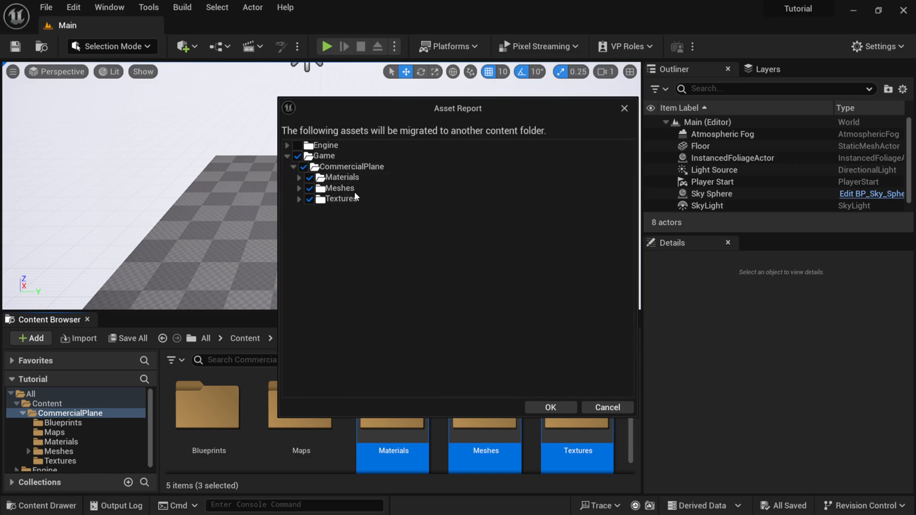
left_click(551, 408)
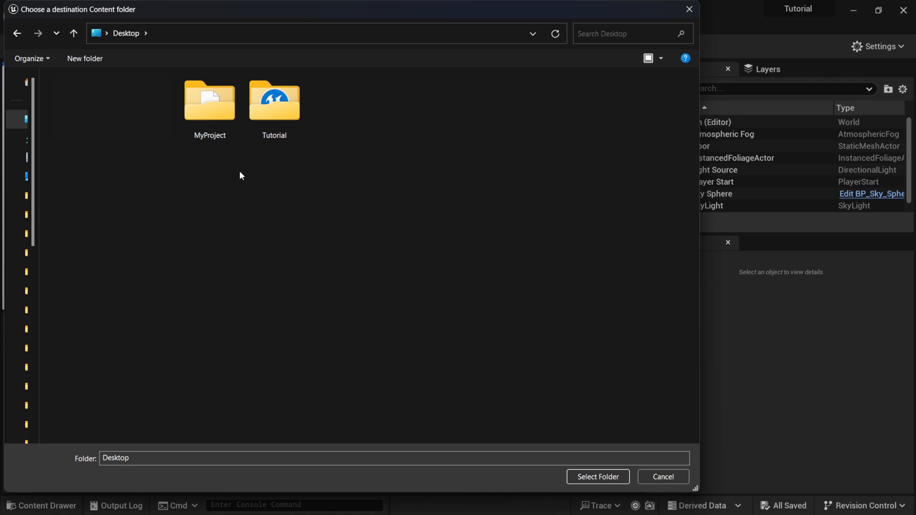
double_click(221, 111)
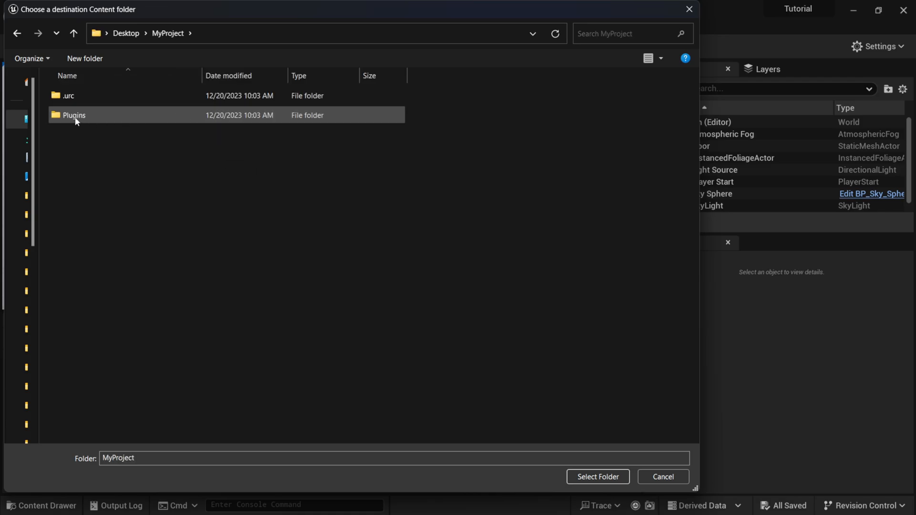
double_click(91, 117)
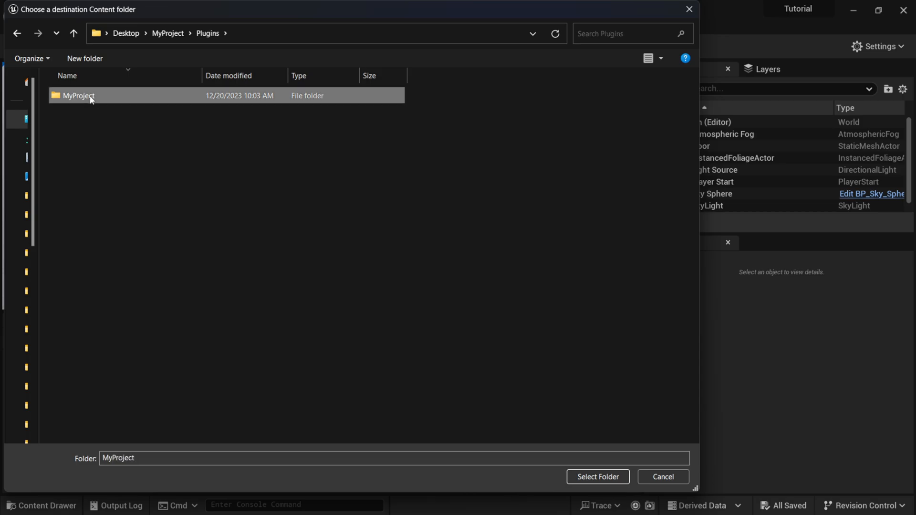
double_click(96, 95)
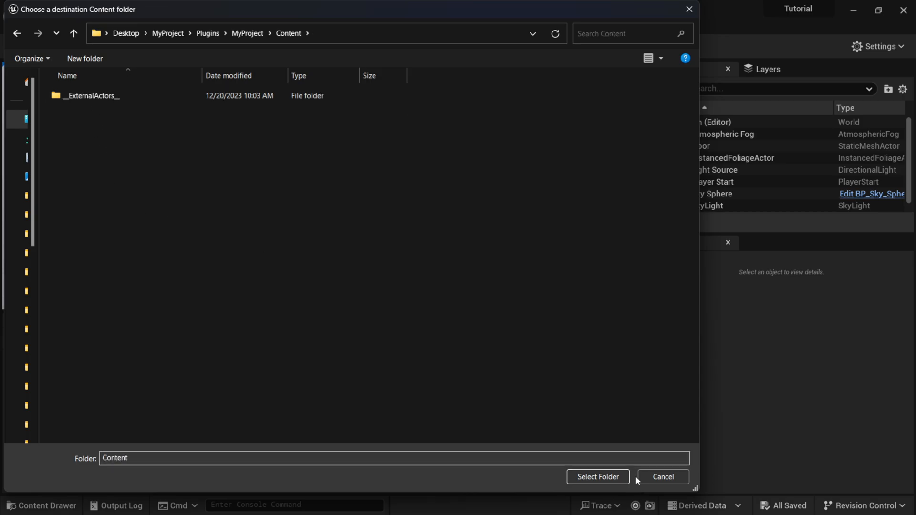
left_click(613, 476)
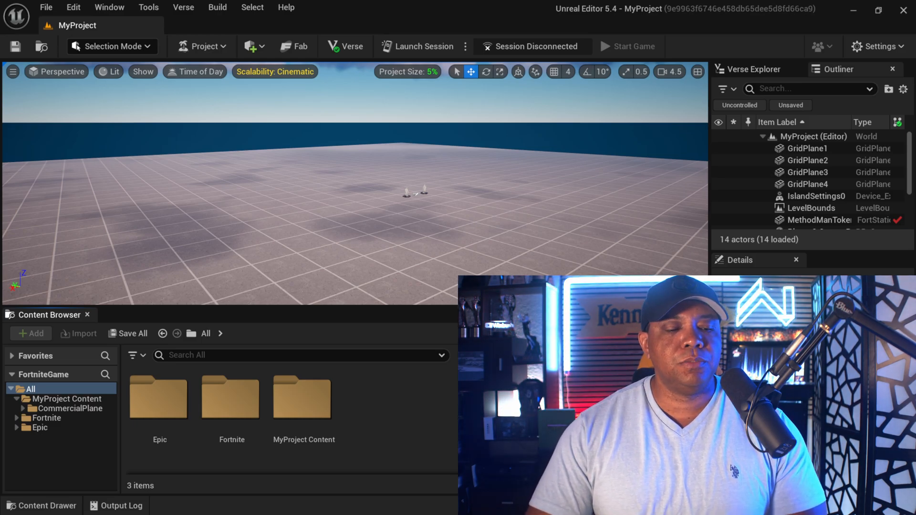
- Open the migrated CommercialPlane Meshes folder and place SK_CommercialPlane_LOD0 into the level
left_click(57, 408)
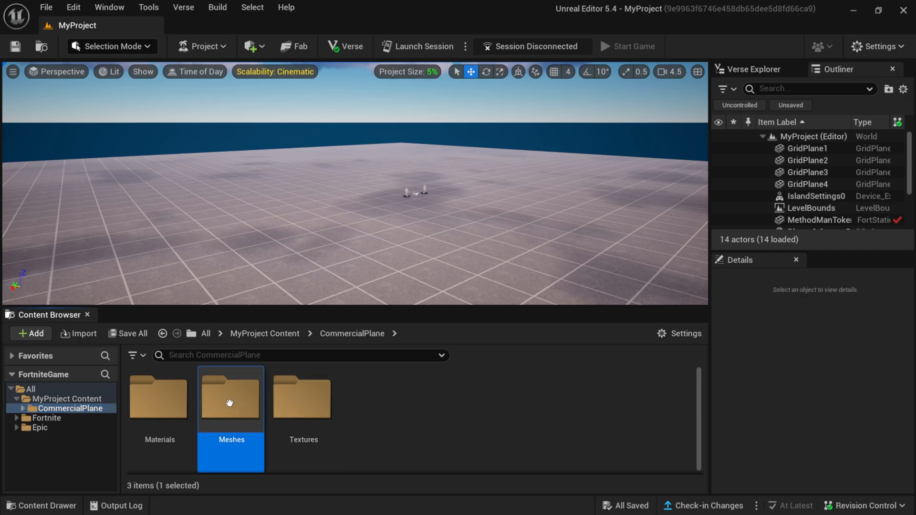
double_click(229, 403)
scroll(493, 428, "down", 2)
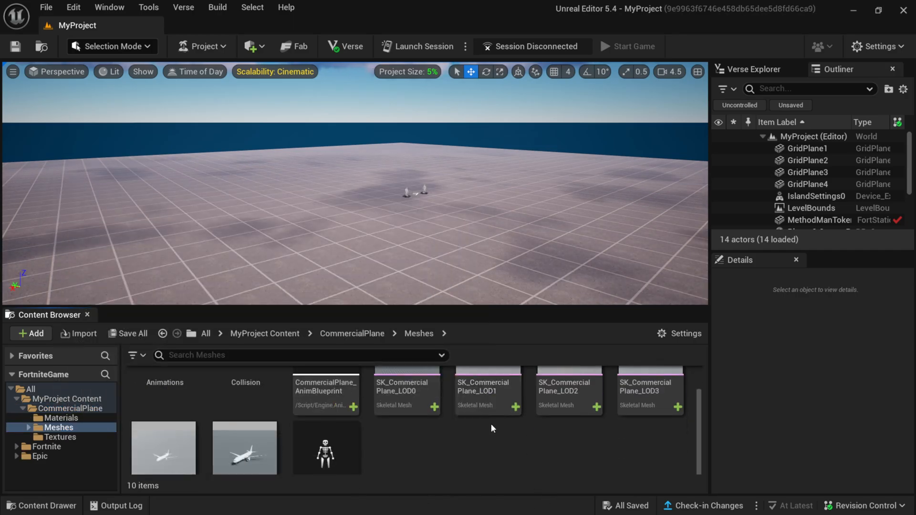
scroll(490, 423, "up", 2)
scroll(487, 435, "down", 2)
scroll(449, 446, "up", 2)
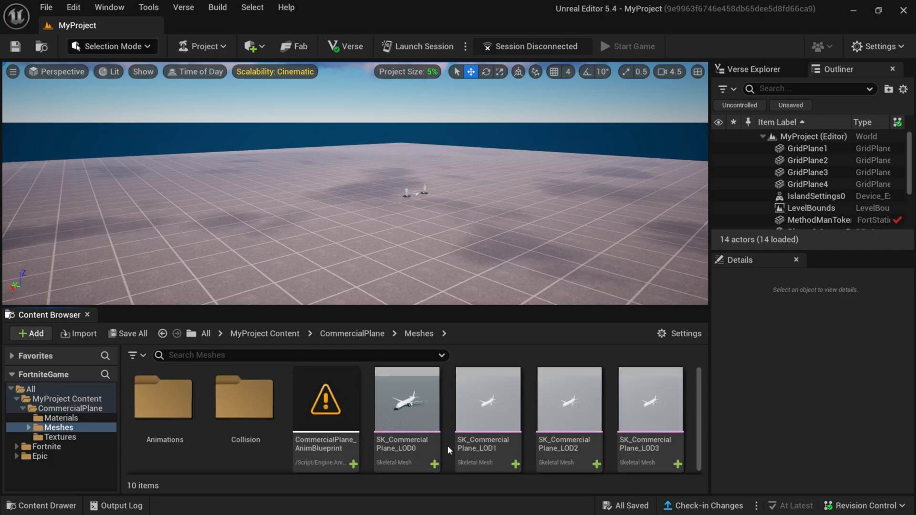
left_click(407, 415)
left_click_drag(362, 210, 358, 206)
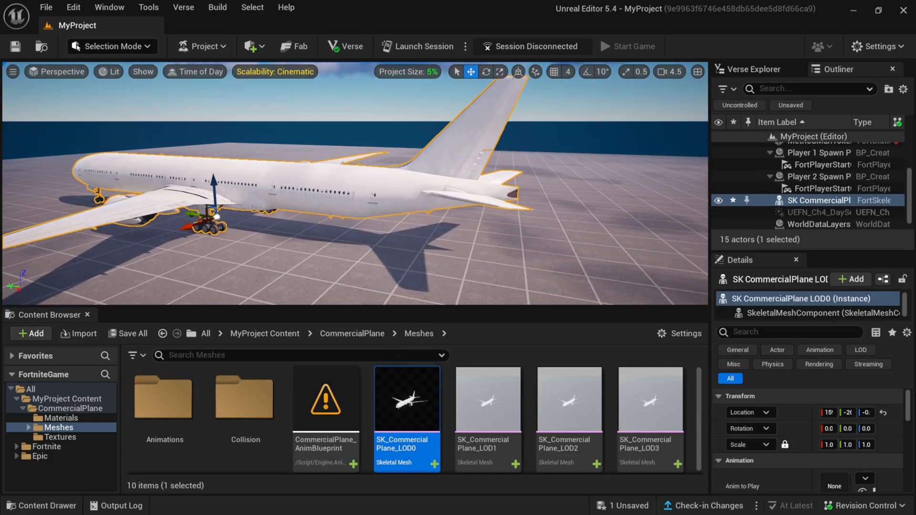
right_click_drag(291, 241, 324, 239)
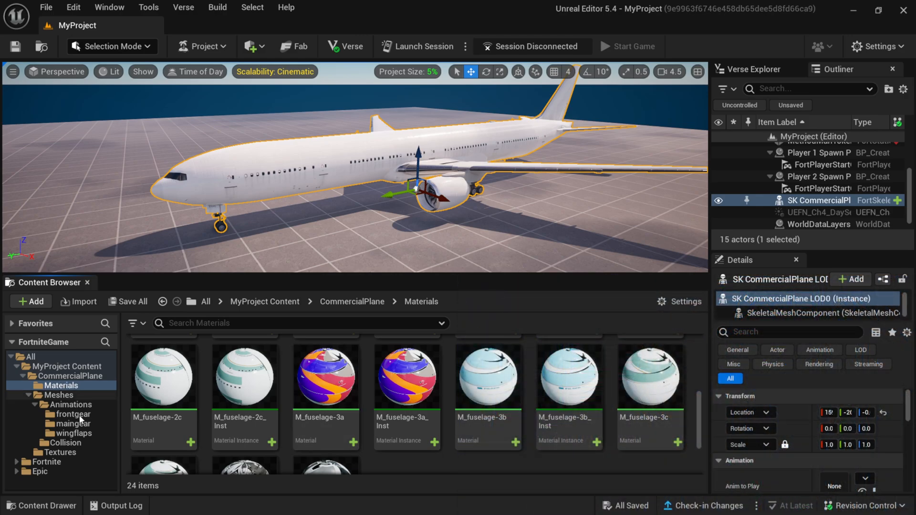
- Browse the migrated Animations, frontgear, Textures, Materials and Meshes folders to review their contents
left_click(71, 405)
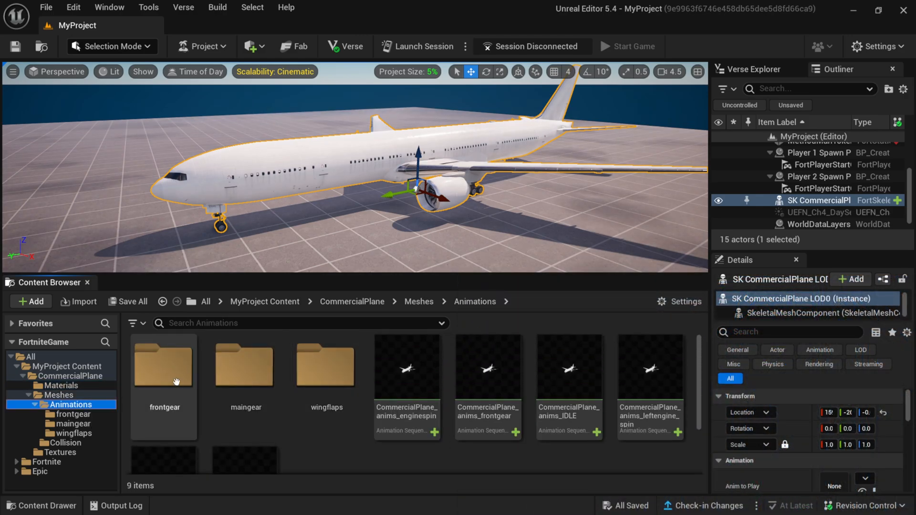
double_click(154, 379)
scroll(410, 429, "down", 2)
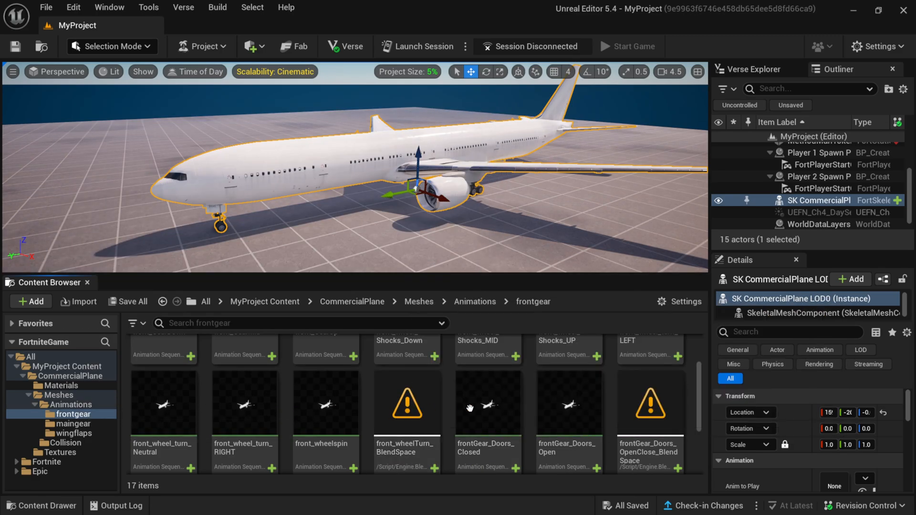
scroll(495, 406, "down", 2)
scroll(501, 413, "down", 1)
scroll(361, 447, "up", 1)
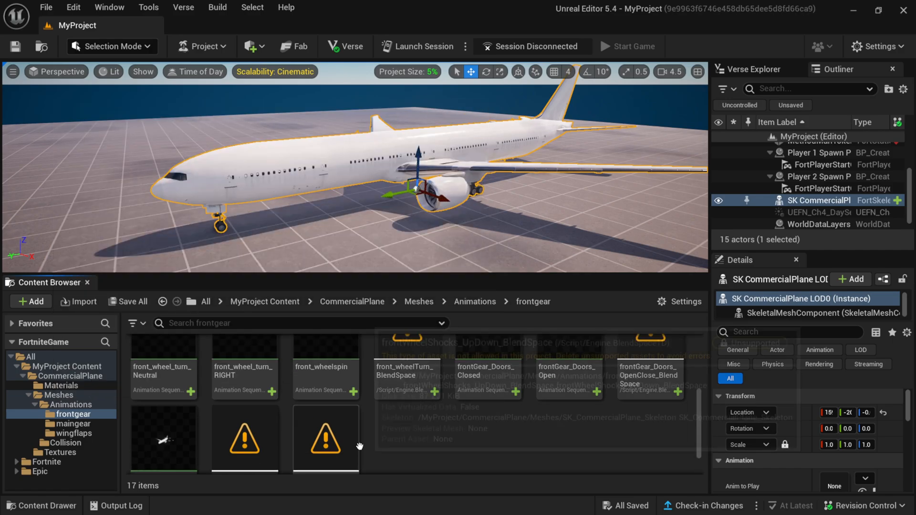
left_click(67, 405)
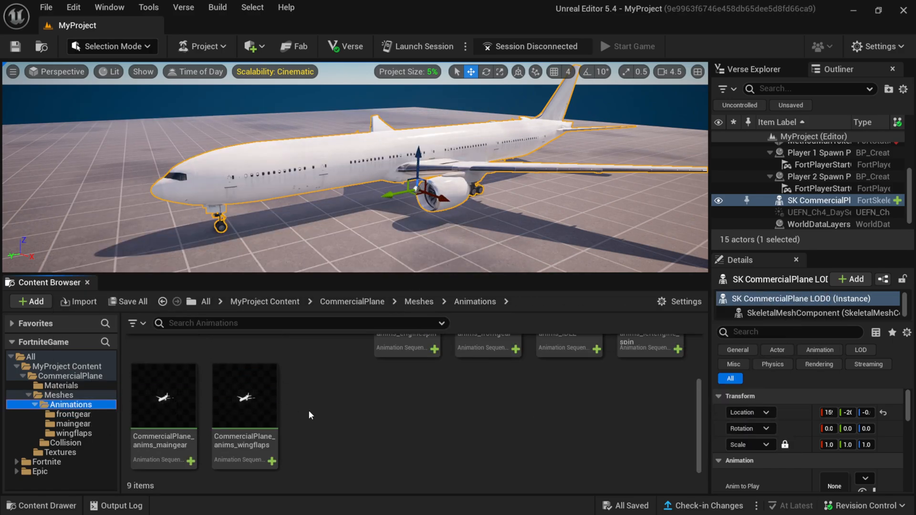
scroll(174, 414, "up", 2)
left_click(72, 414)
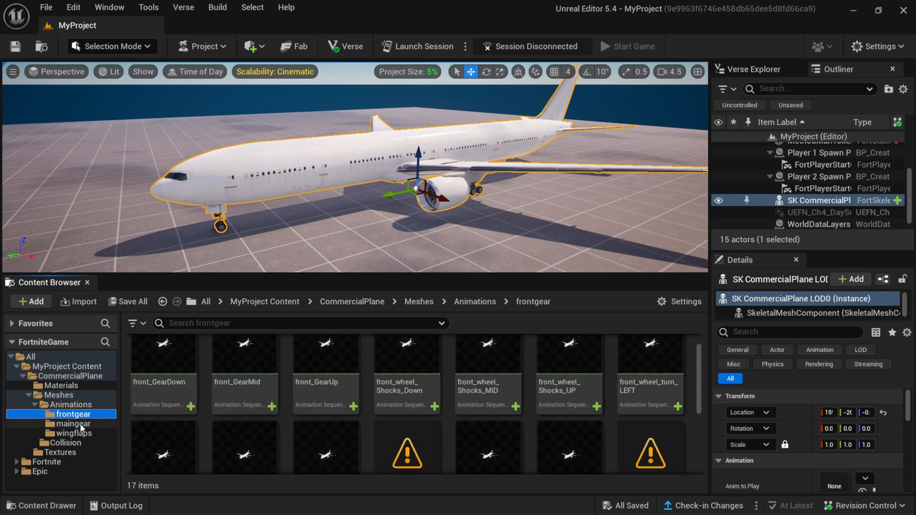
left_click(60, 452)
scroll(458, 410, "down", 3)
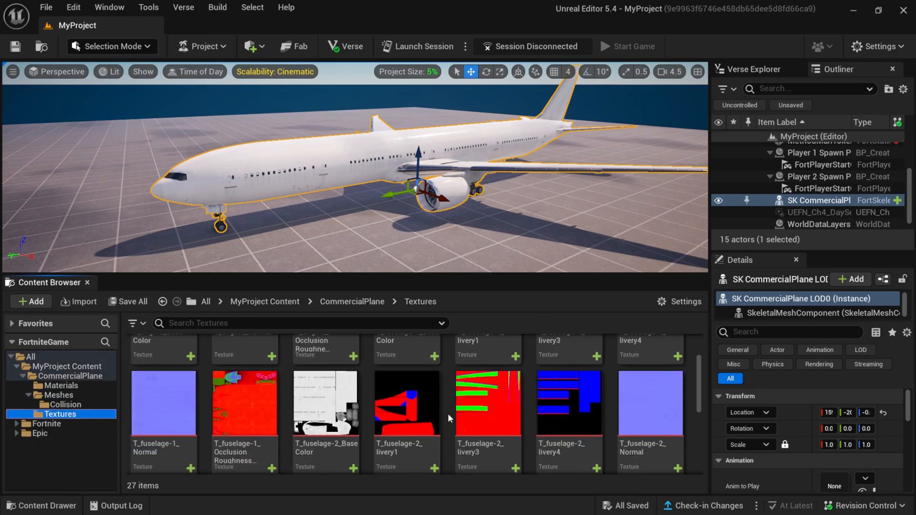
scroll(462, 409, "up", 3)
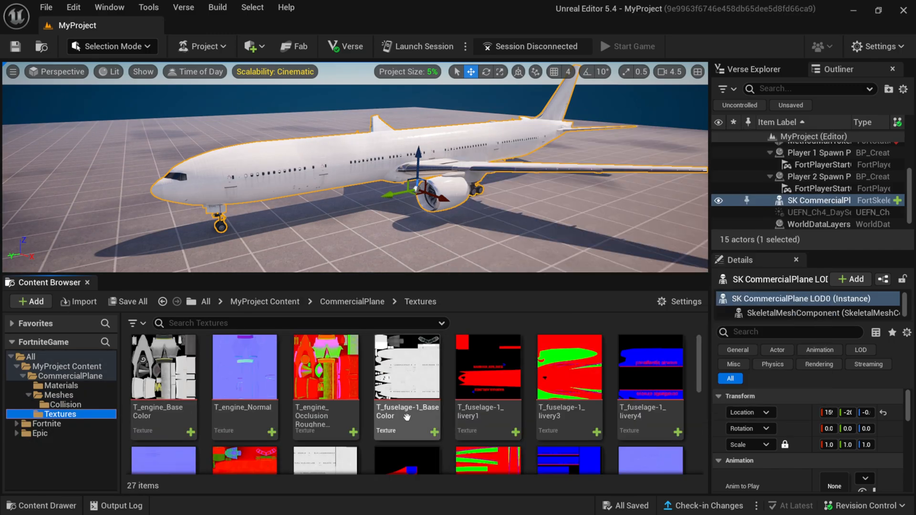
left_click(61, 386)
scroll(419, 417, "down", 5)
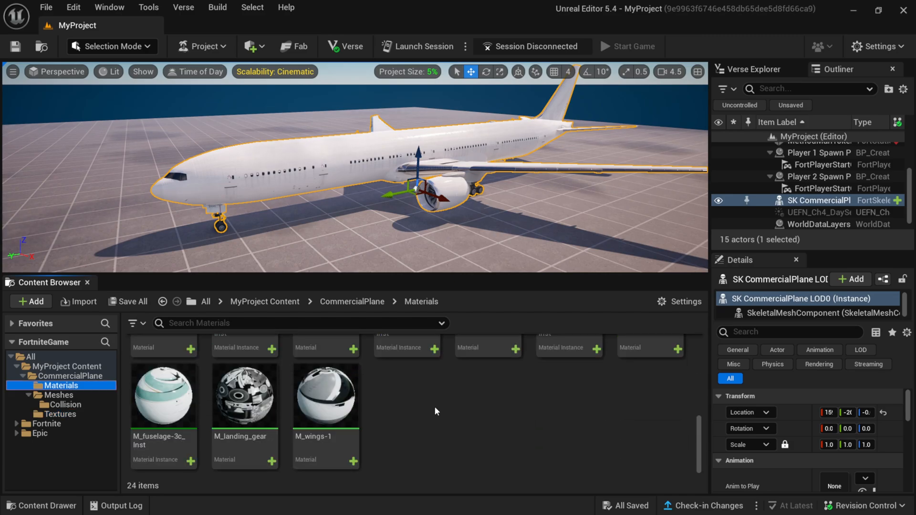
scroll(419, 417, "up", 3)
left_click(54, 395)
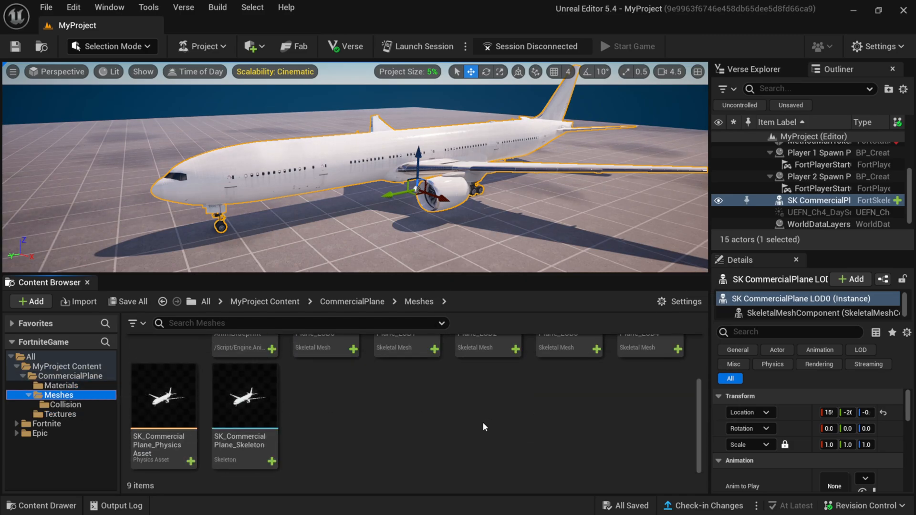
scroll(483, 426, "up", 2)
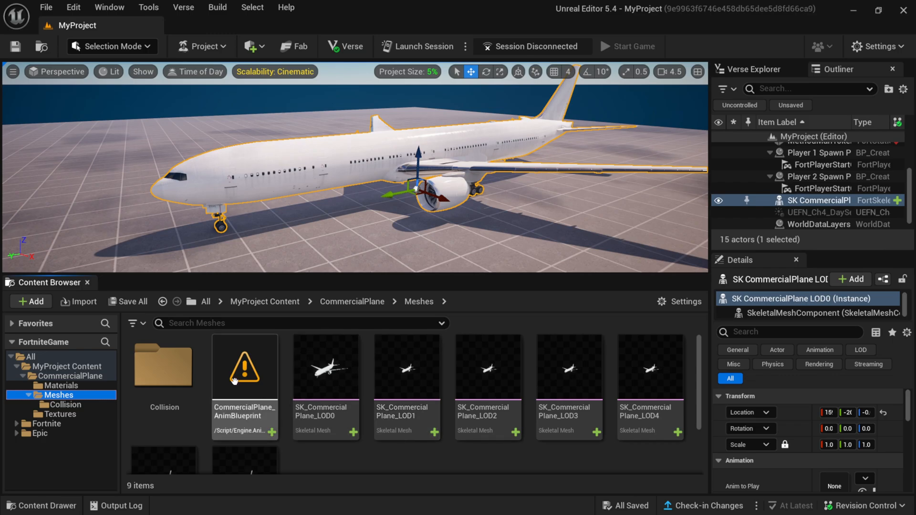
- Delete the unsupported CommercialPlane_AnimBlueprint asset from the Meshes folder
left_click(262, 416)
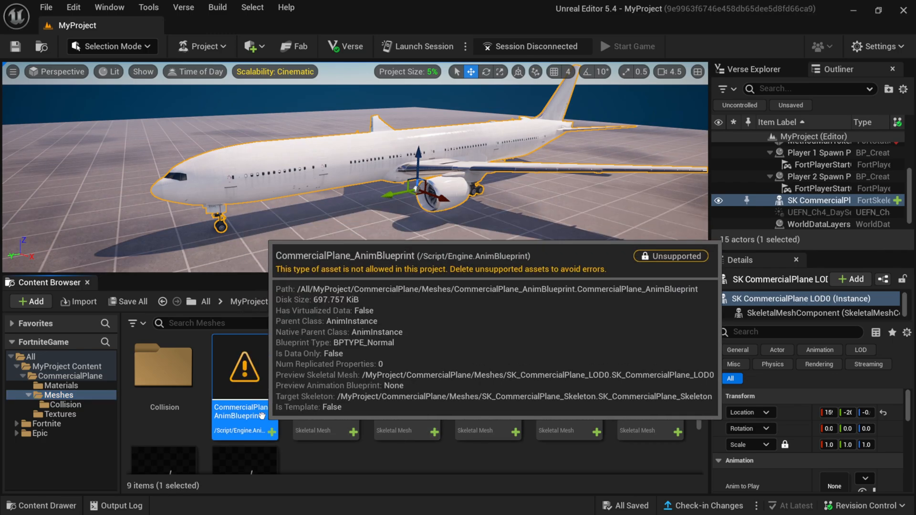
key("Delete")
key("Return")
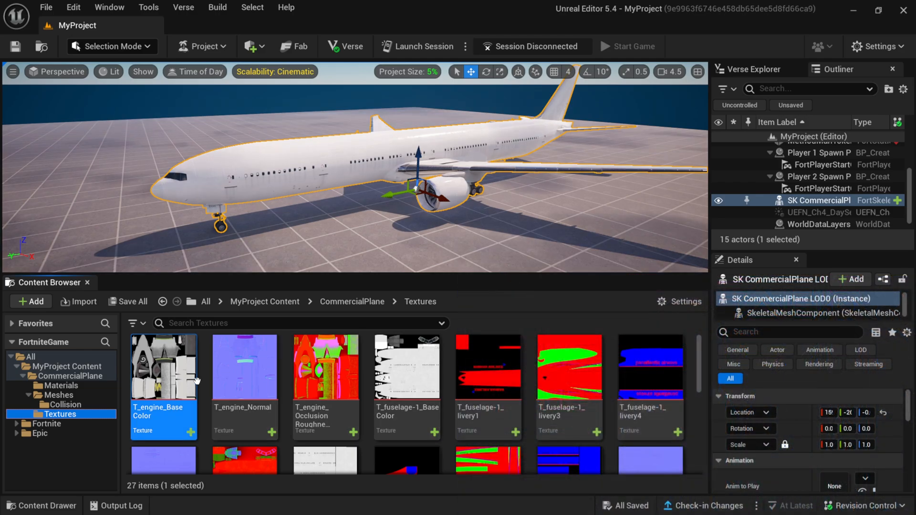
- Inspect the T_engine_BaseColor texture and export it as a PNG to the Desktop
double_click(182, 381)
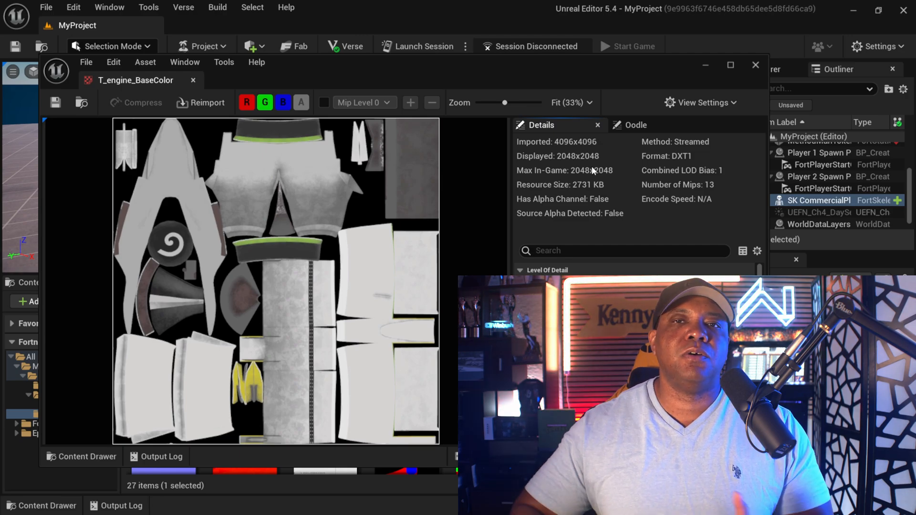
left_click(495, 21)
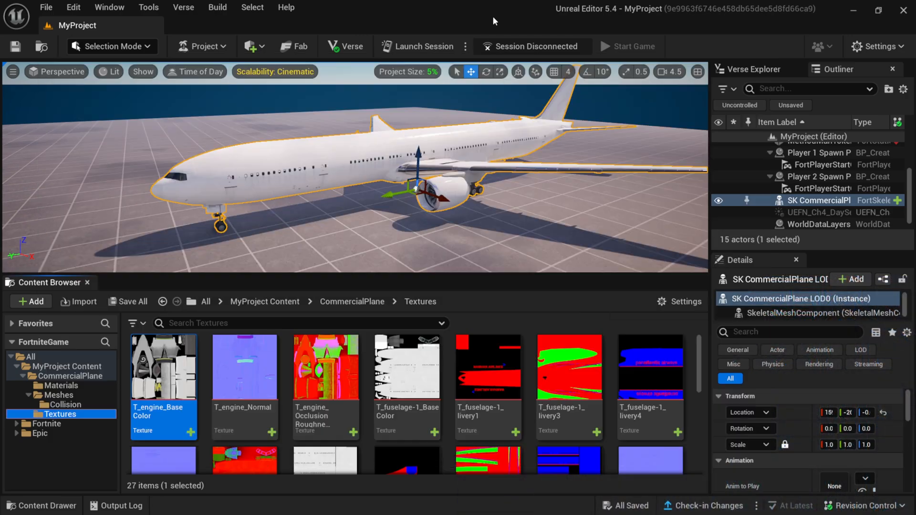
right_click(164, 385)
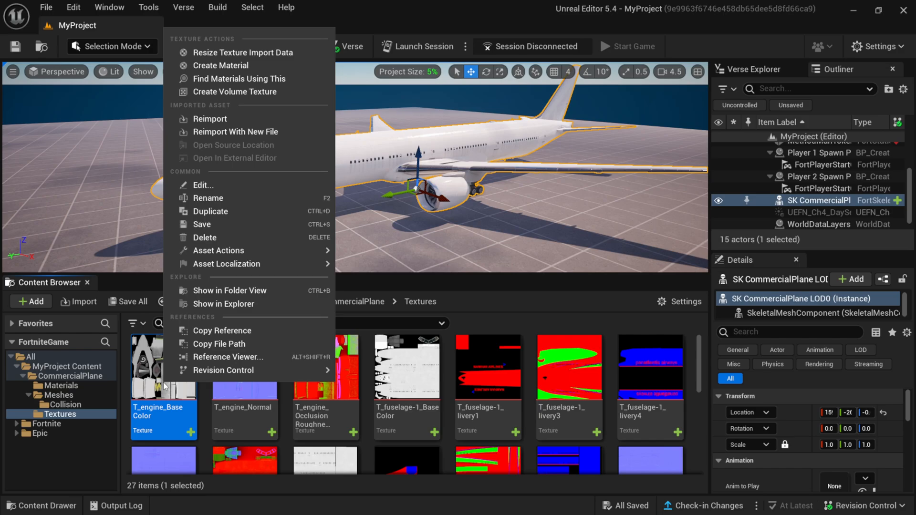
mouse_move(220, 254)
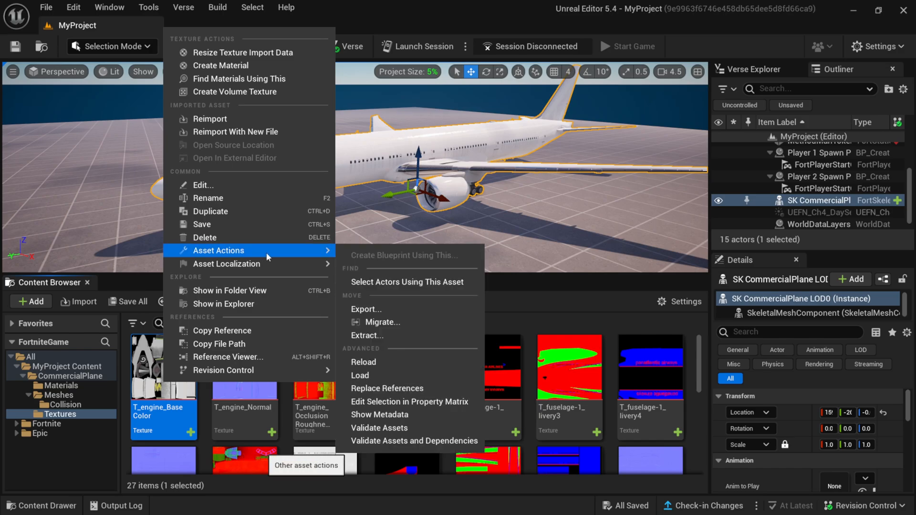
left_click(388, 310)
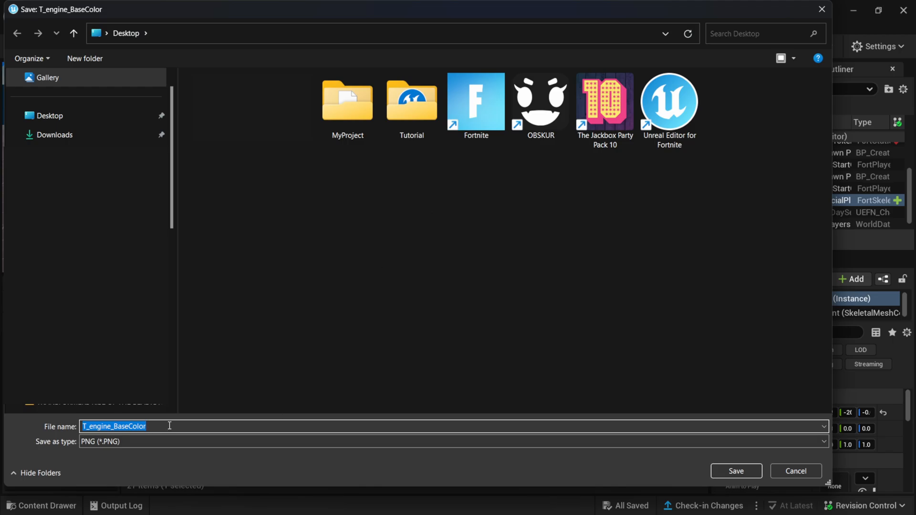
left_click(736, 471)
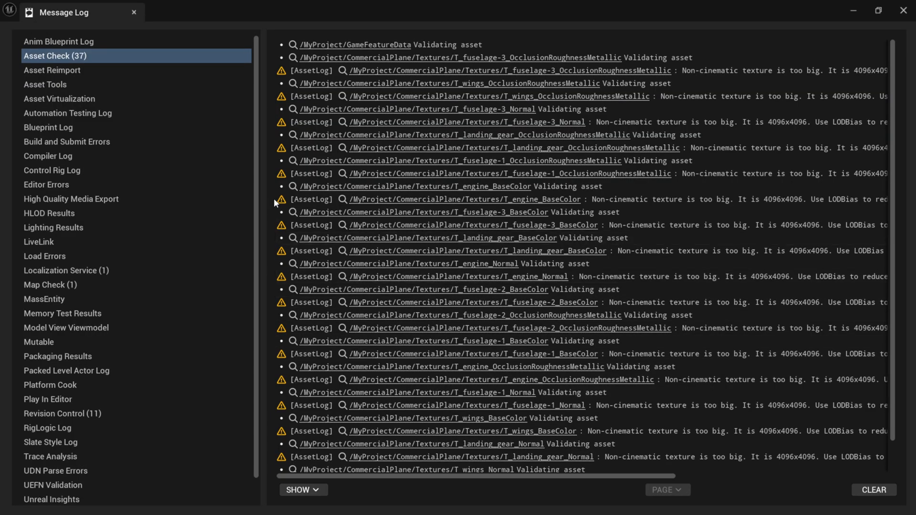
- Examine the Asset Check log entries for the CommercialPlane textures
left_click_drag(263, 187, 176, 188)
scroll(572, 129, "right", 5)
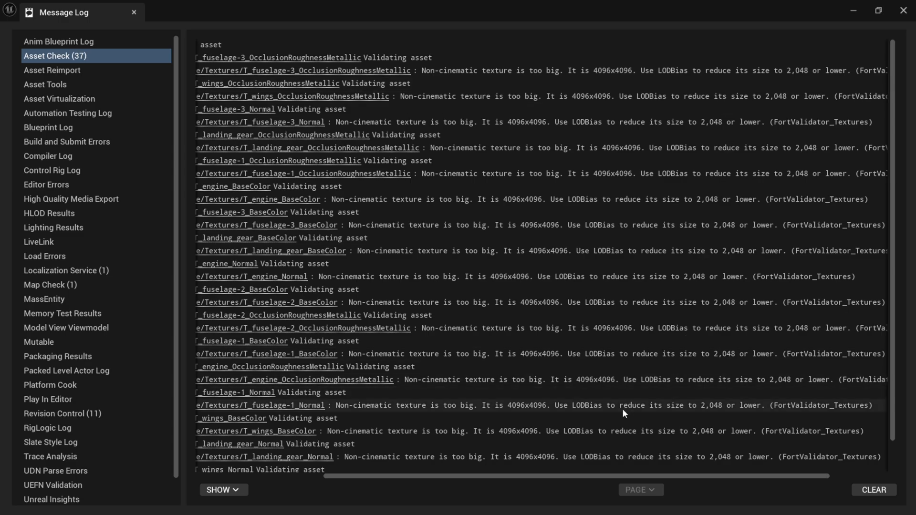
- Read the full texture paths and size warnings listed in the Asset Check log
scroll(693, 478, "right", 3)
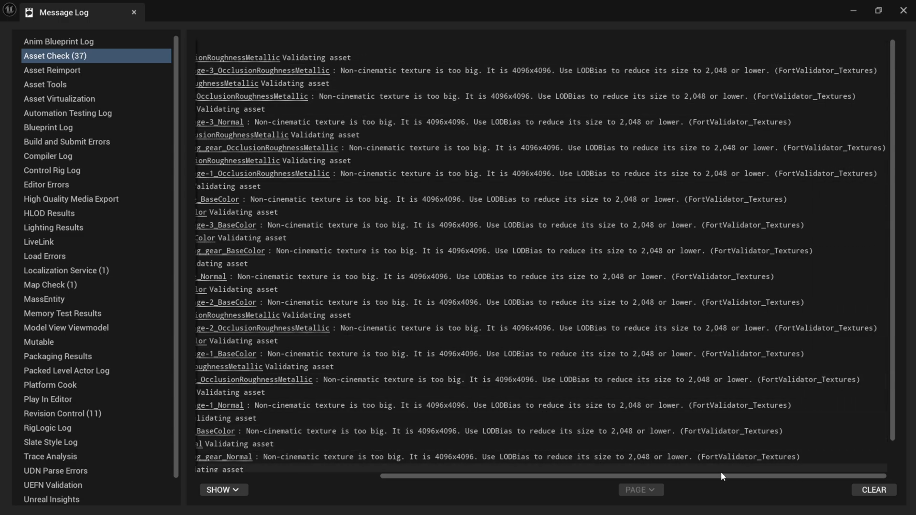
left_click_drag(720, 476, 533, 477)
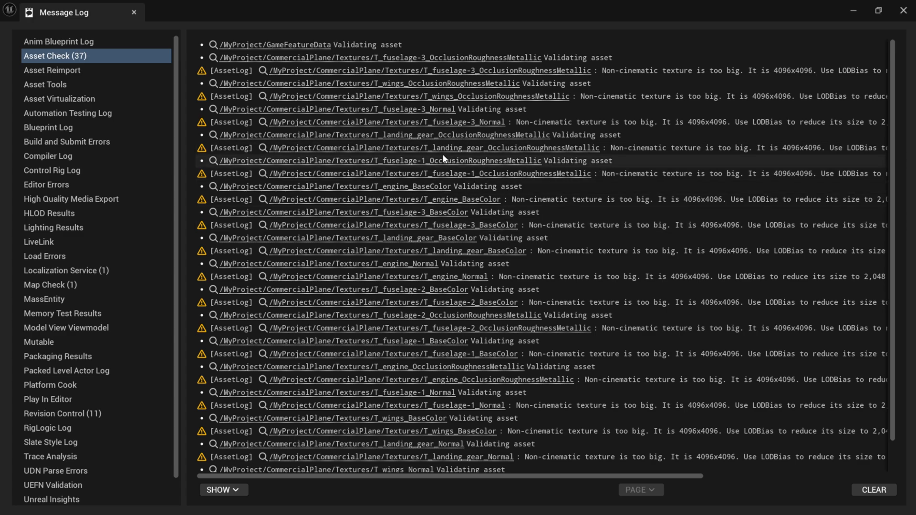
scroll(382, 219, "down", 3)
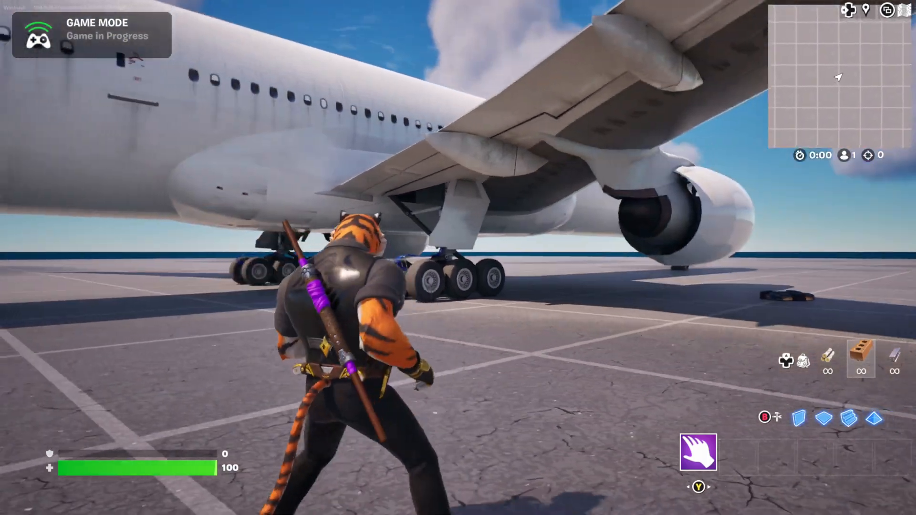
- Walk the character around the commercial plane in the live game session to inspect the model in game
key("w")
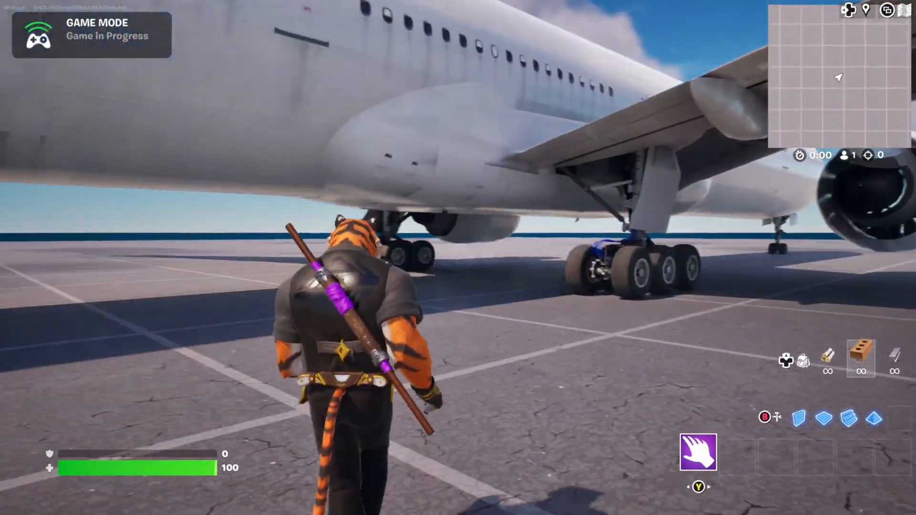
key("w")
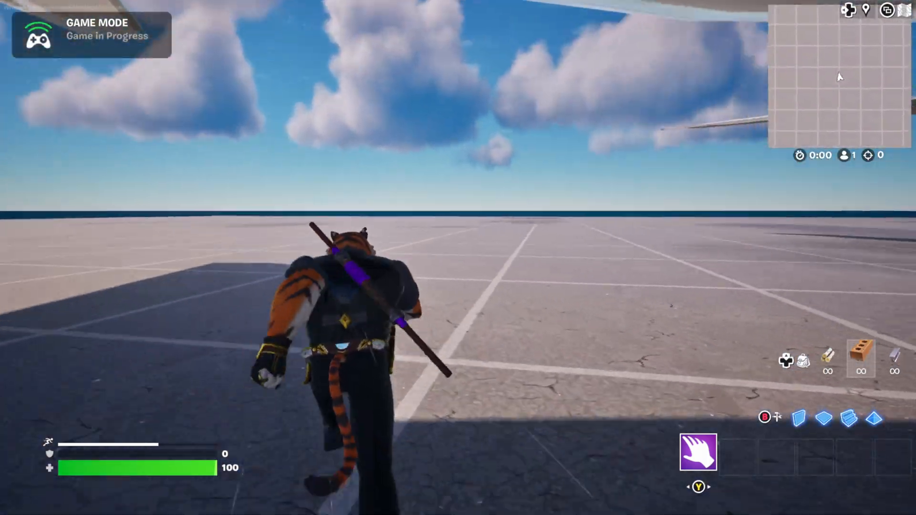
key("w")
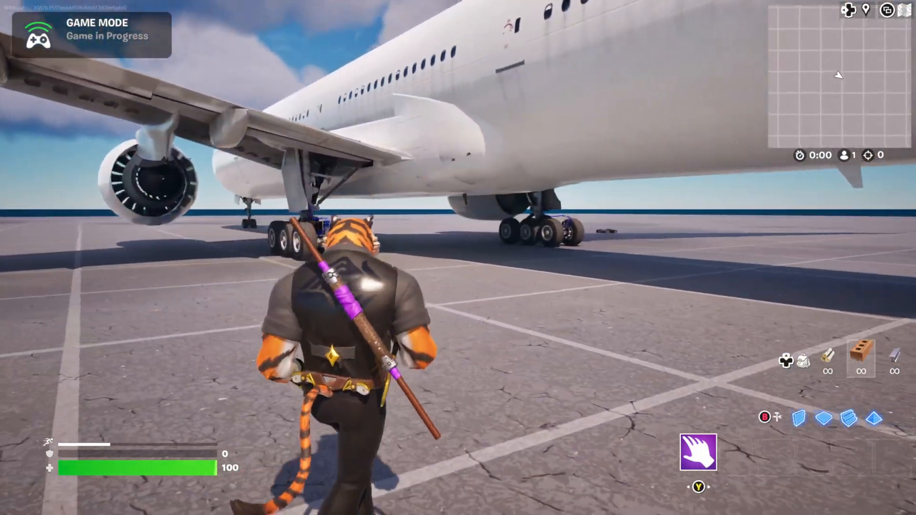
key("w")
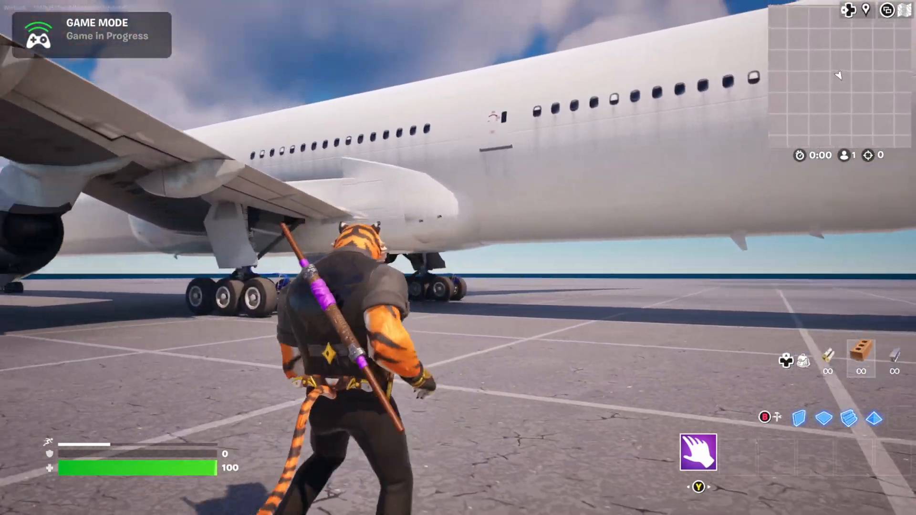
key("w")
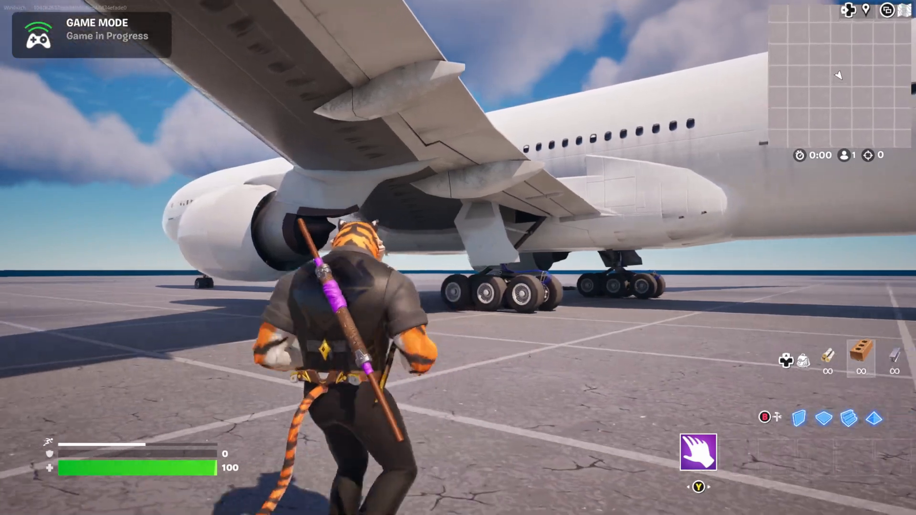
key("w")
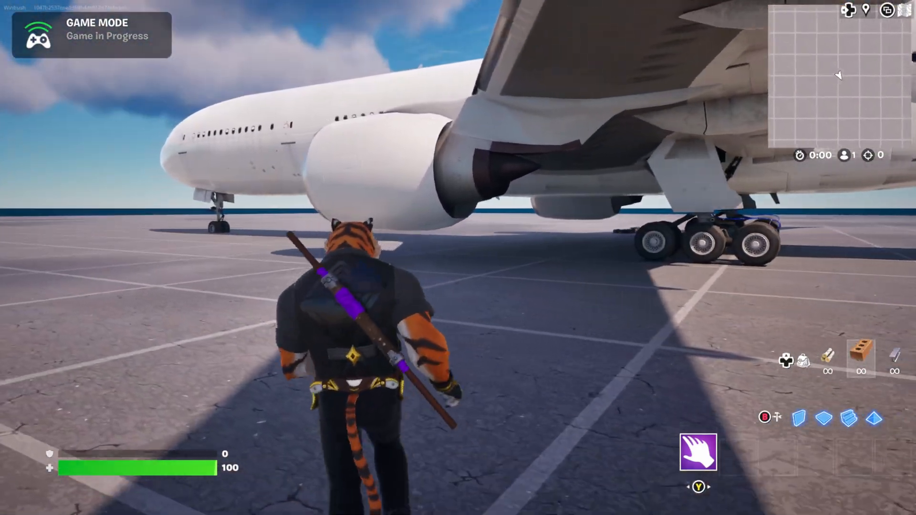
key("w")
key("w")
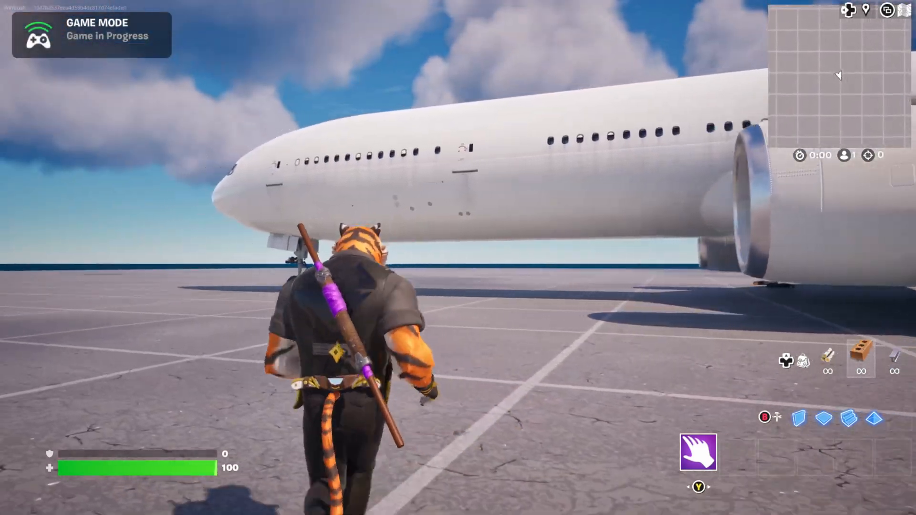
key("w")
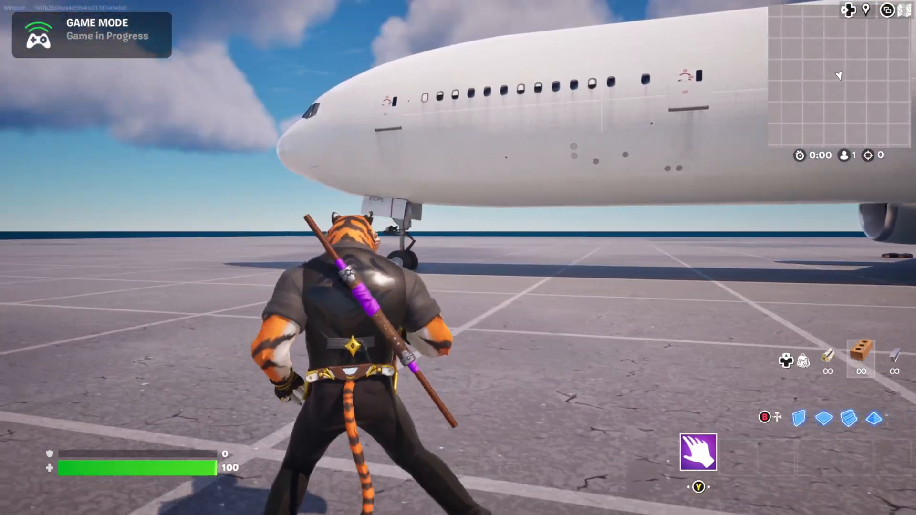
key("w")
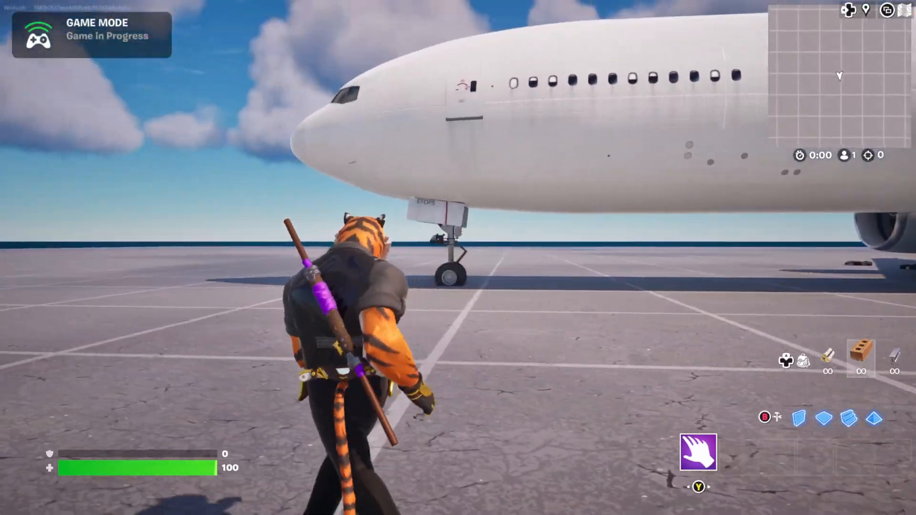
key("w")
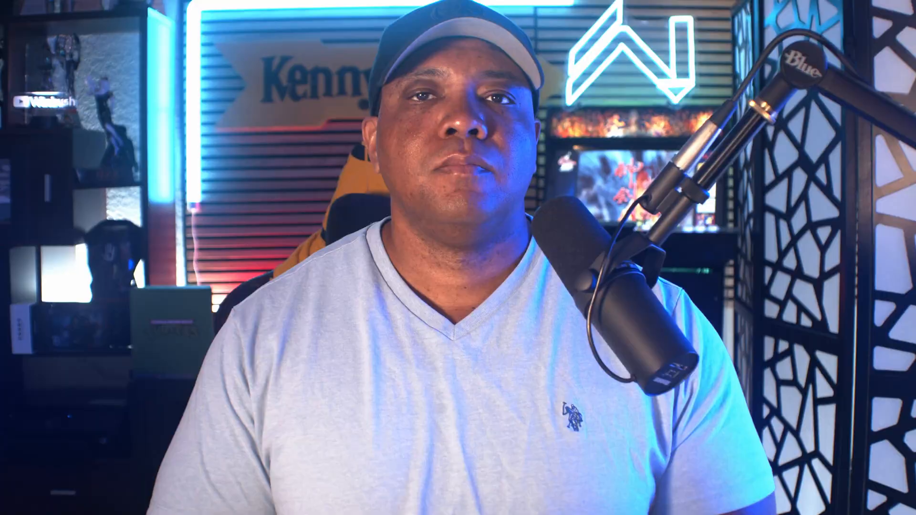